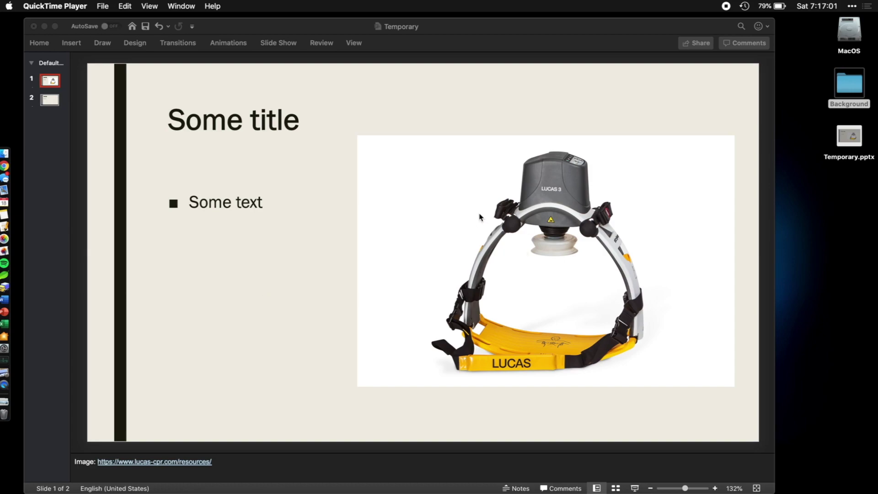
- Open old.png from the Background folder in Preview and mark a tight area around the LUCAS device
double_click(847, 83)
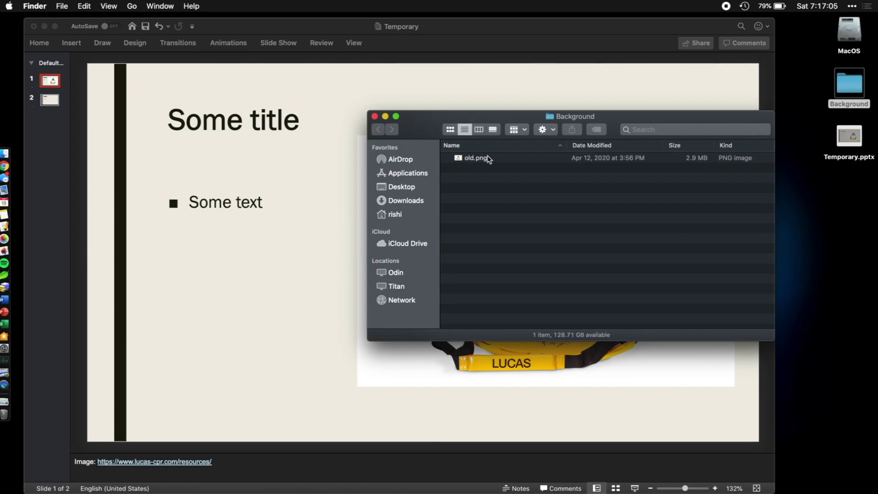
double_click(475, 157)
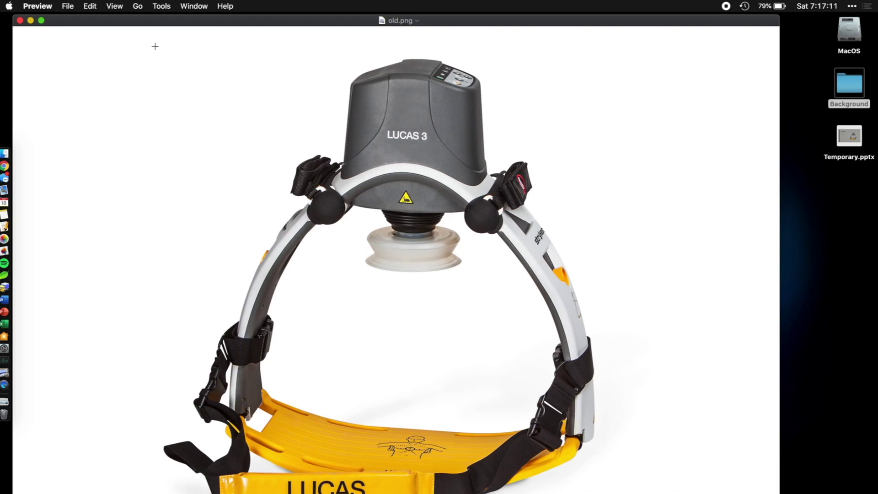
left_click_drag(152, 42, 561, 452)
mouse_move(607, 489)
left_mouse_down()
mouse_move(659, 493)
mouse_move(601, 493)
left_mouse_up()
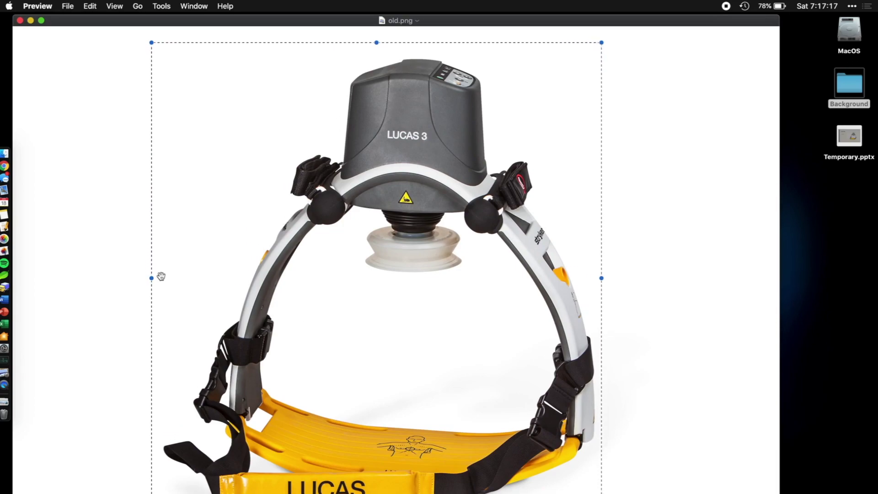
left_click_drag(152, 278, 160, 278)
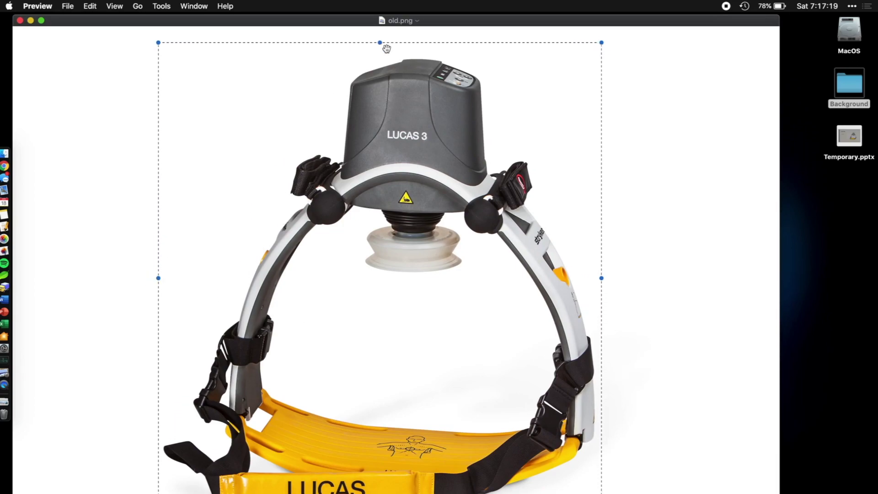
left_click_drag(380, 43, 381, 54)
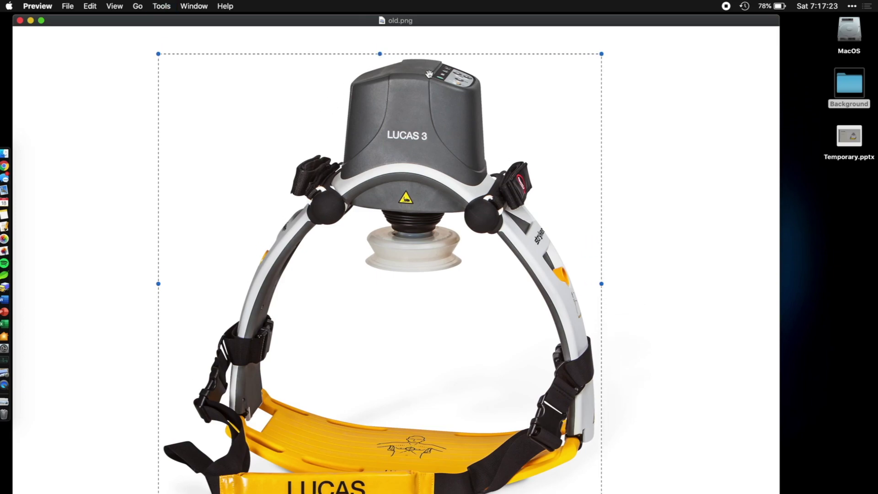
- Crop old.png to the marked area, save it, and close the image
key("super+k")
key("super+s")
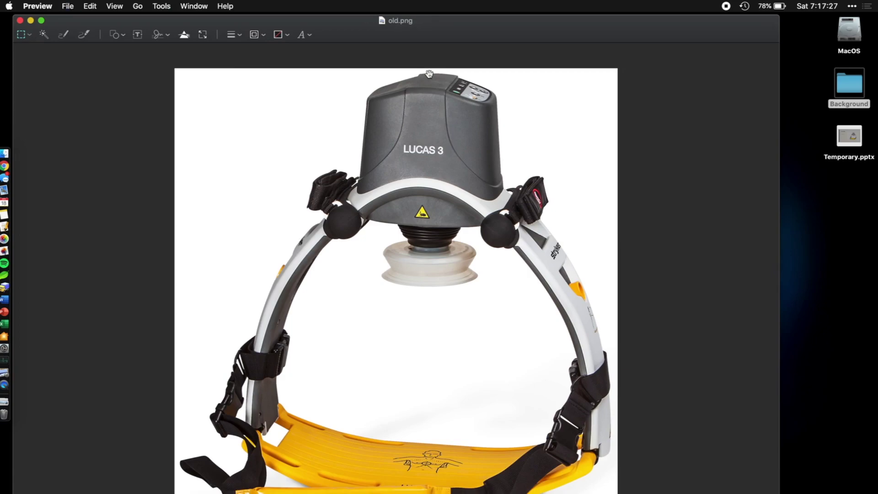
key("super+w")
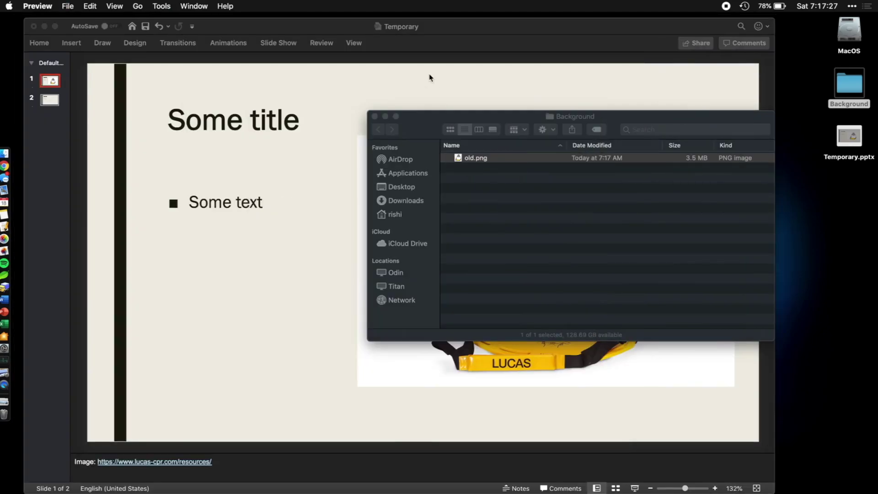
- Open old.png from the Background folder in Pixelmator Pro
left_click(2, 254)
left_click(360, 134)
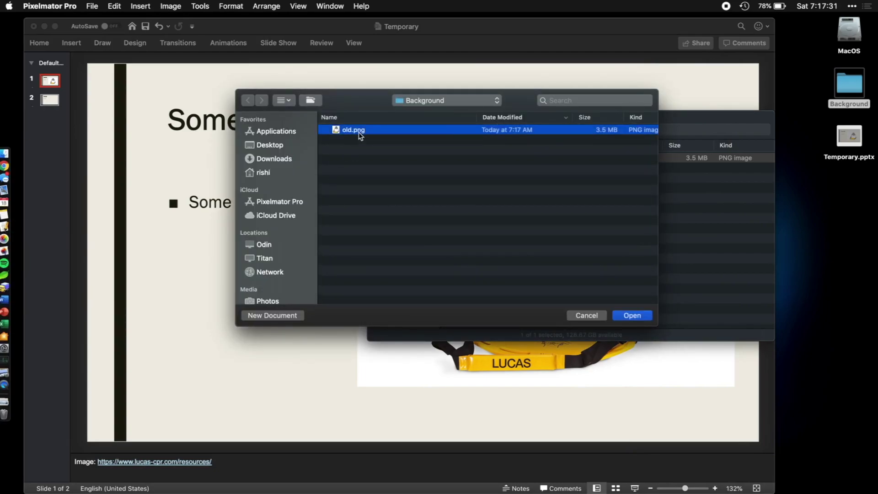
double_click(360, 132)
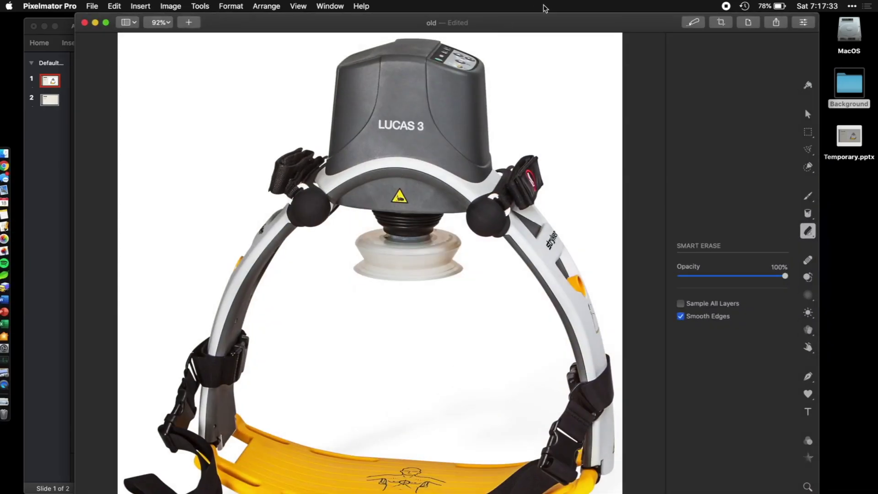
left_click_drag(541, 25, 527, 27)
- Smart-erase the white background around the device and inside its arch
left_click(797, 235)
left_click(777, 270)
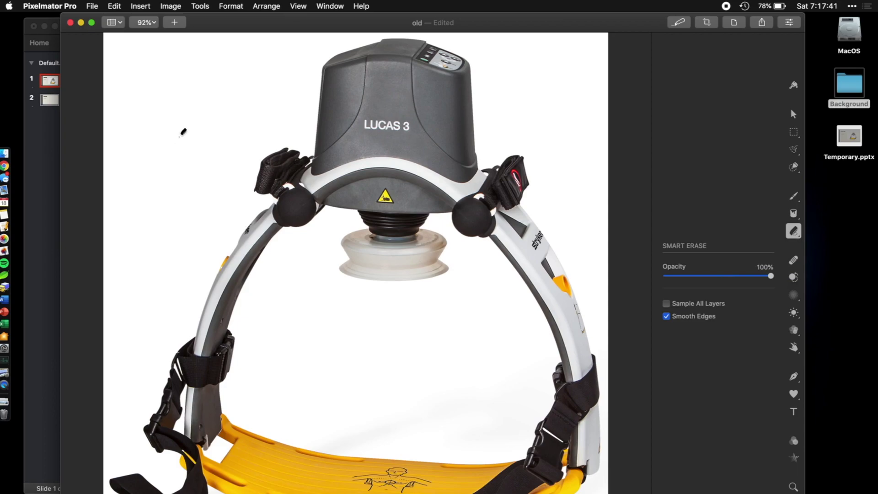
mouse_move(183, 132)
left_mouse_down()
mouse_move(213, 116)
mouse_move(195, 123)
left_mouse_up()
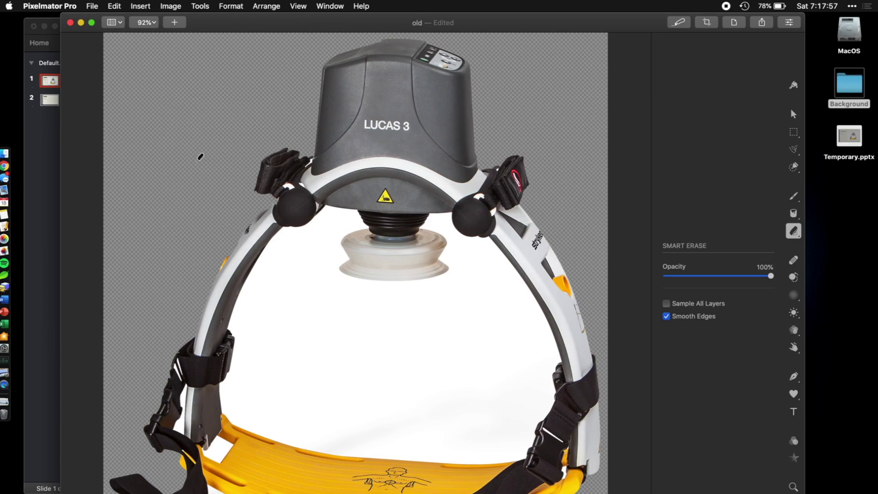
left_click_drag(324, 334, 343, 323)
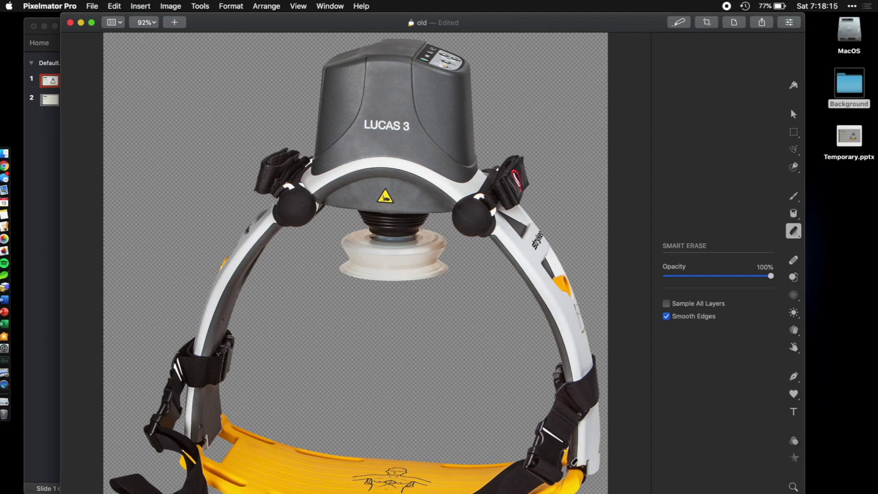
- Export the cut-out as web PNG new.png into the Background folder, then close Pixelmator Pro
left_click(761, 23)
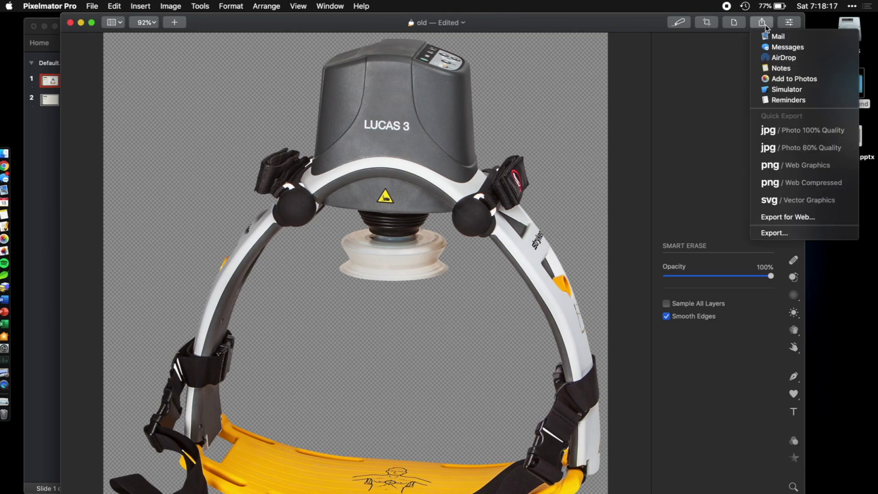
left_click(790, 166)
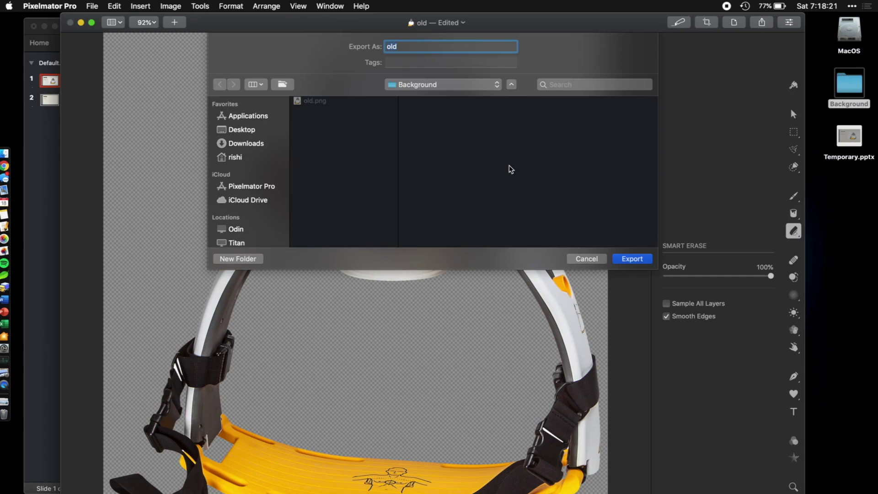
key("Return")
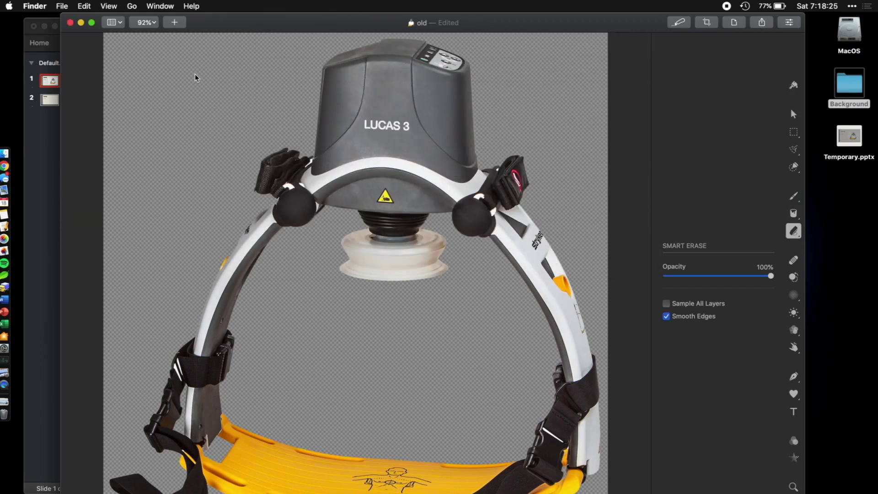
key("super+h")
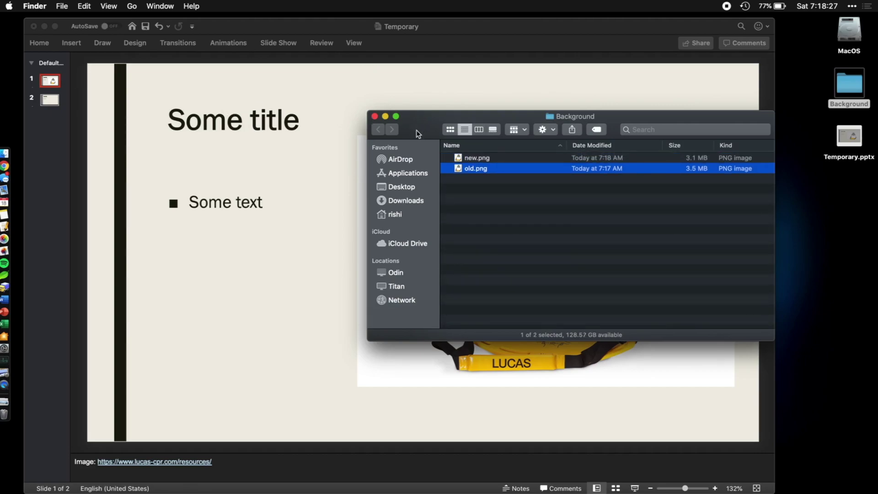
- Drag new.png from the Background folder onto slide 2
left_click(59, 103)
left_click(51, 105)
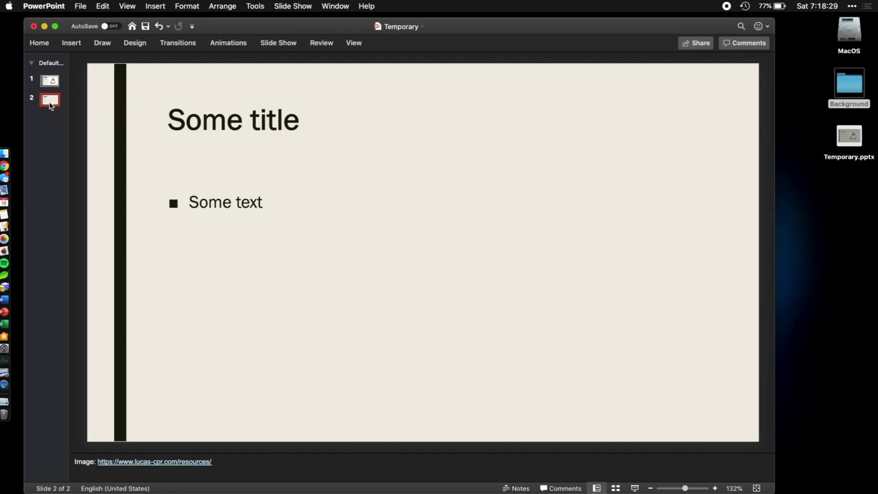
left_click(851, 89)
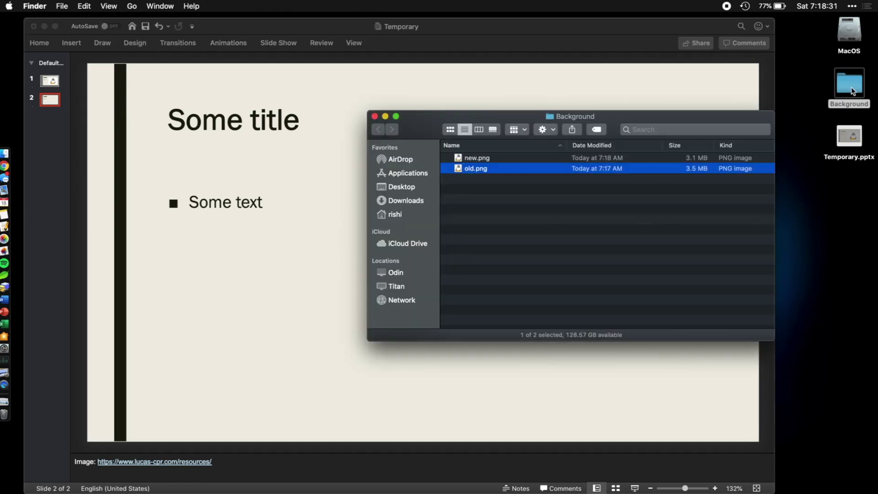
left_click_drag(471, 117, 685, 137)
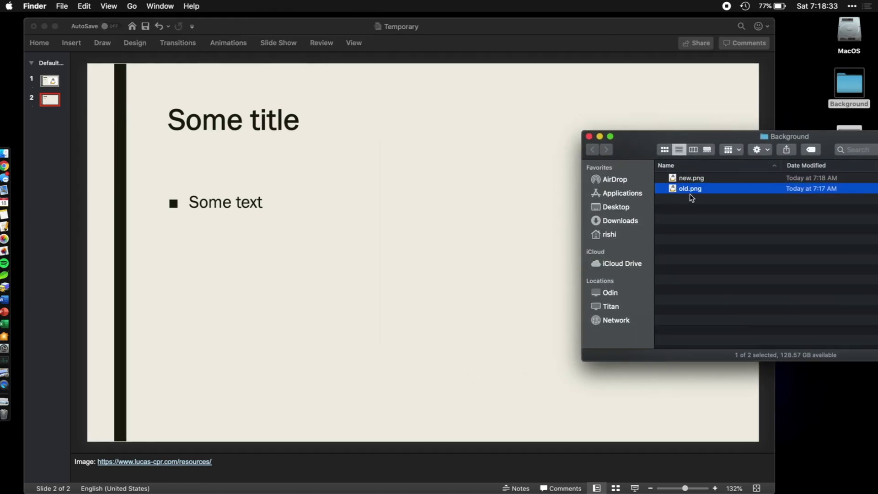
left_click_drag(696, 176, 442, 207)
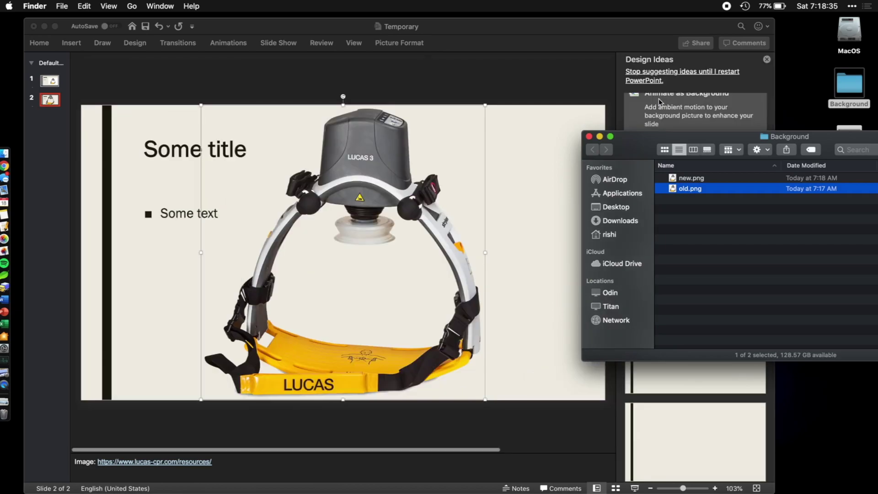
- Dismiss the Animate as Background design suggestion and close the Design Ideas pane
left_click(659, 98)
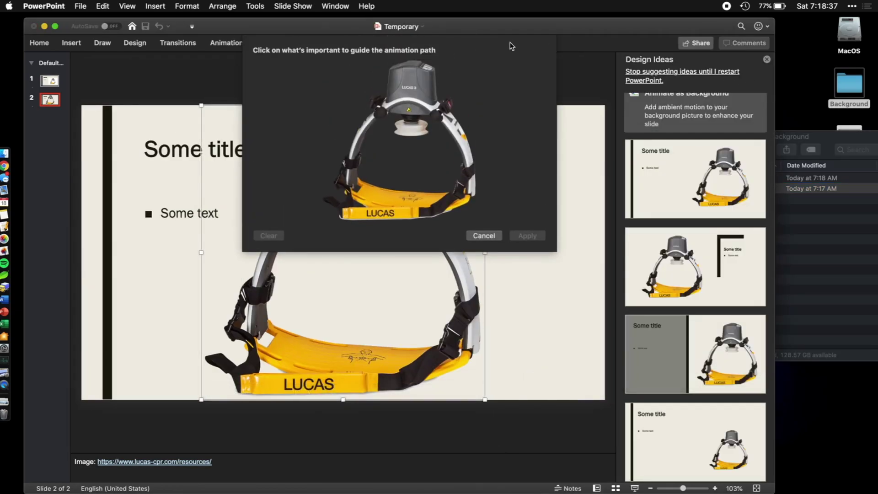
left_click(485, 236)
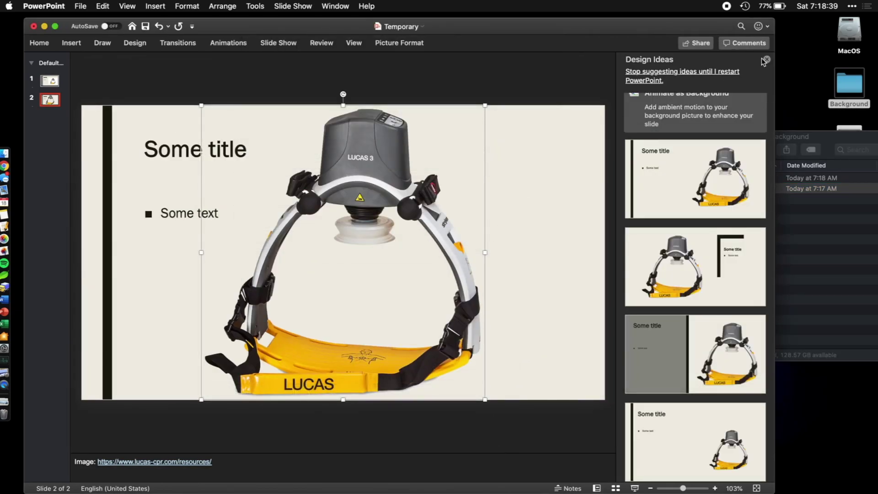
left_click(766, 60)
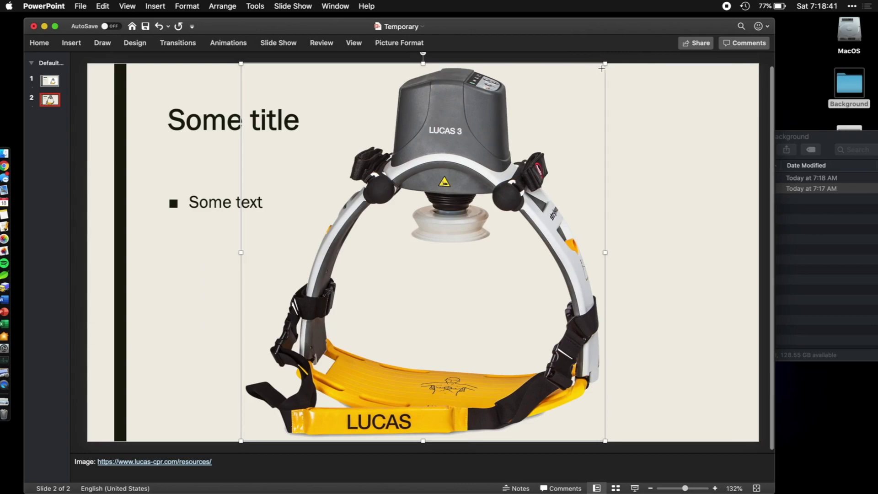
- Resize the device picture and position it large on the slide's right side
left_click_drag(604, 64, 512, 133)
left_click_drag(404, 178, 560, 130)
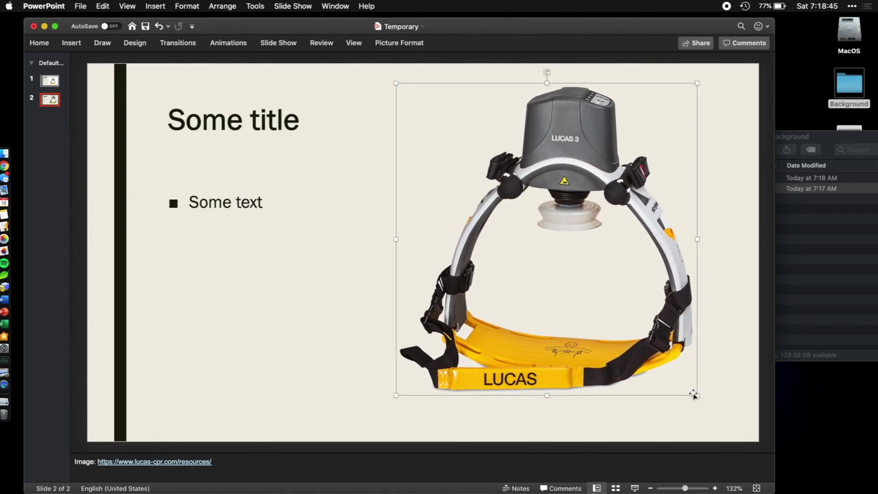
left_click_drag(695, 395, 732, 427)
left_click_drag(646, 281, 663, 269)
- Compare slide 1's white-boxed photo, then return to slide 2's transparent cut-out
left_click(59, 80)
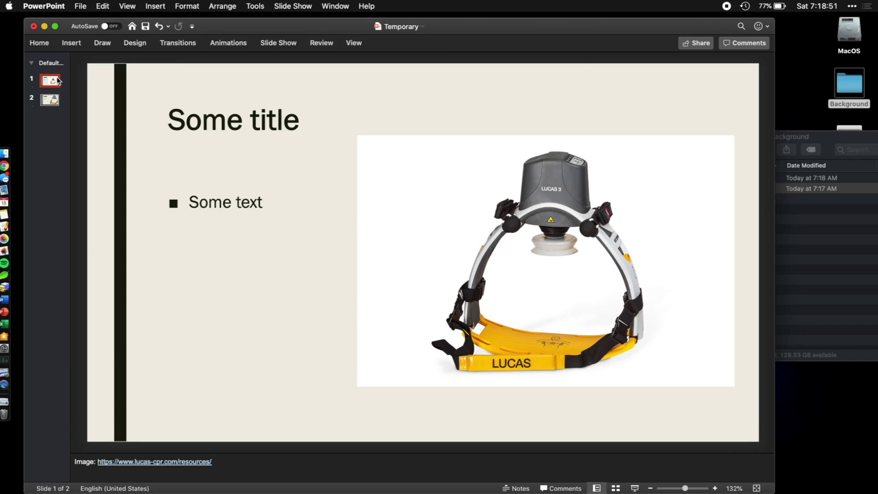
left_click(56, 102)
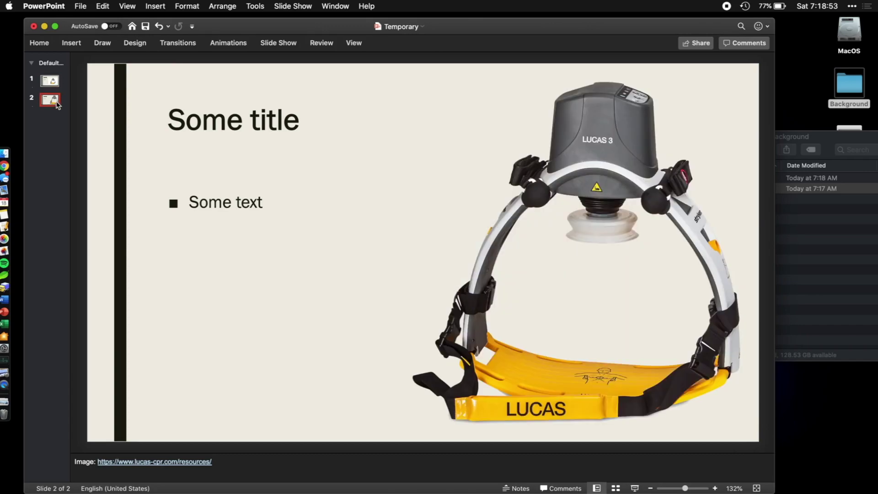